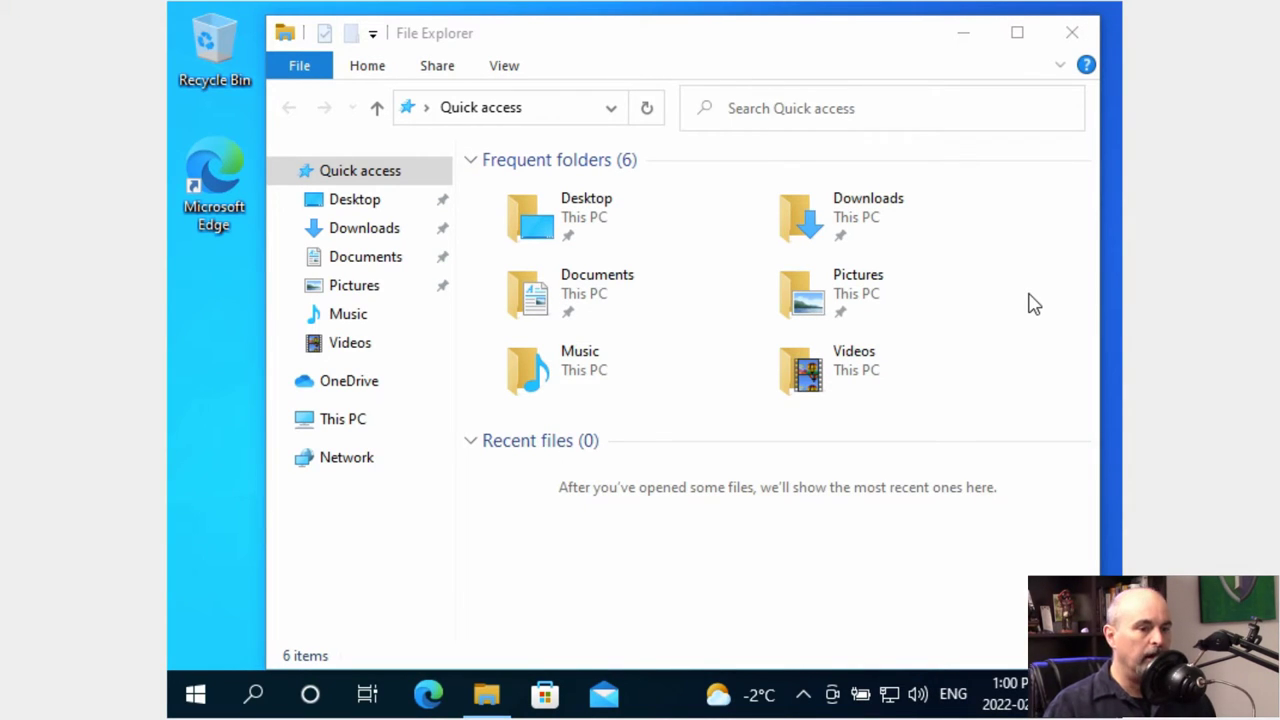
Step: Minimize File Explorer and open Display settings from the desktop to view the 800 × 600 resolution
left_click(787, 543)
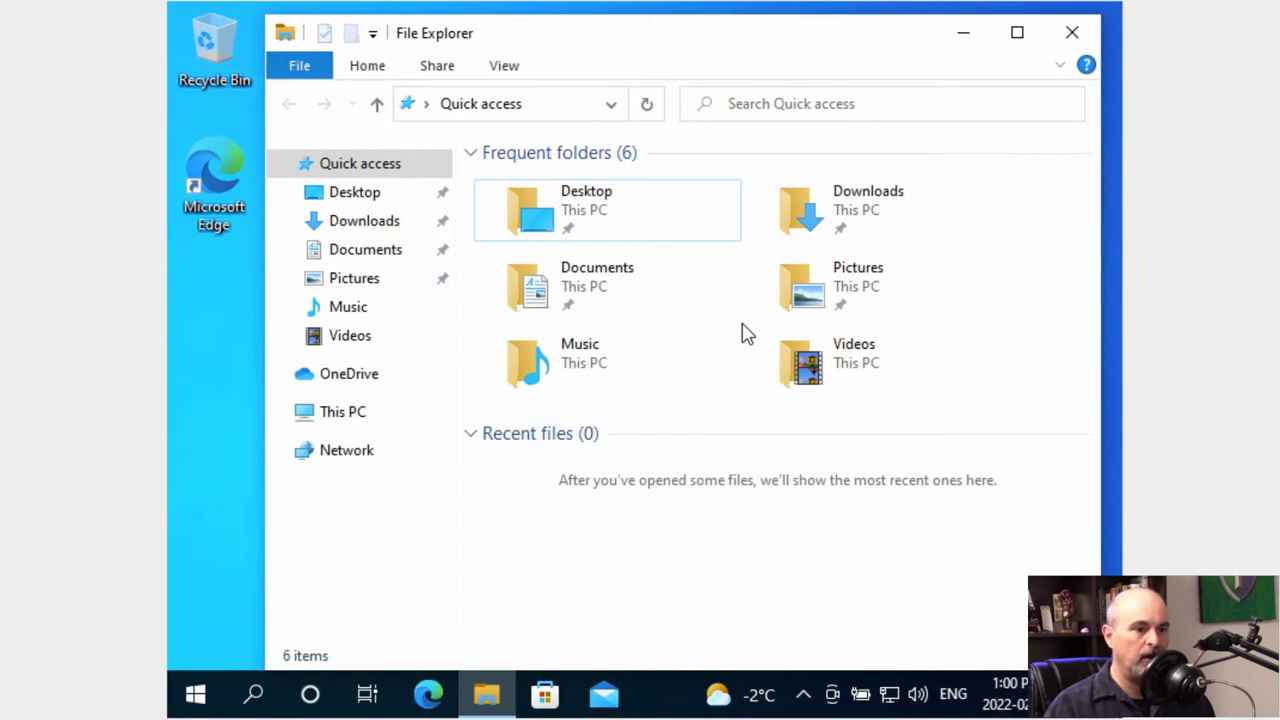
left_click(964, 40)
right_click(533, 220)
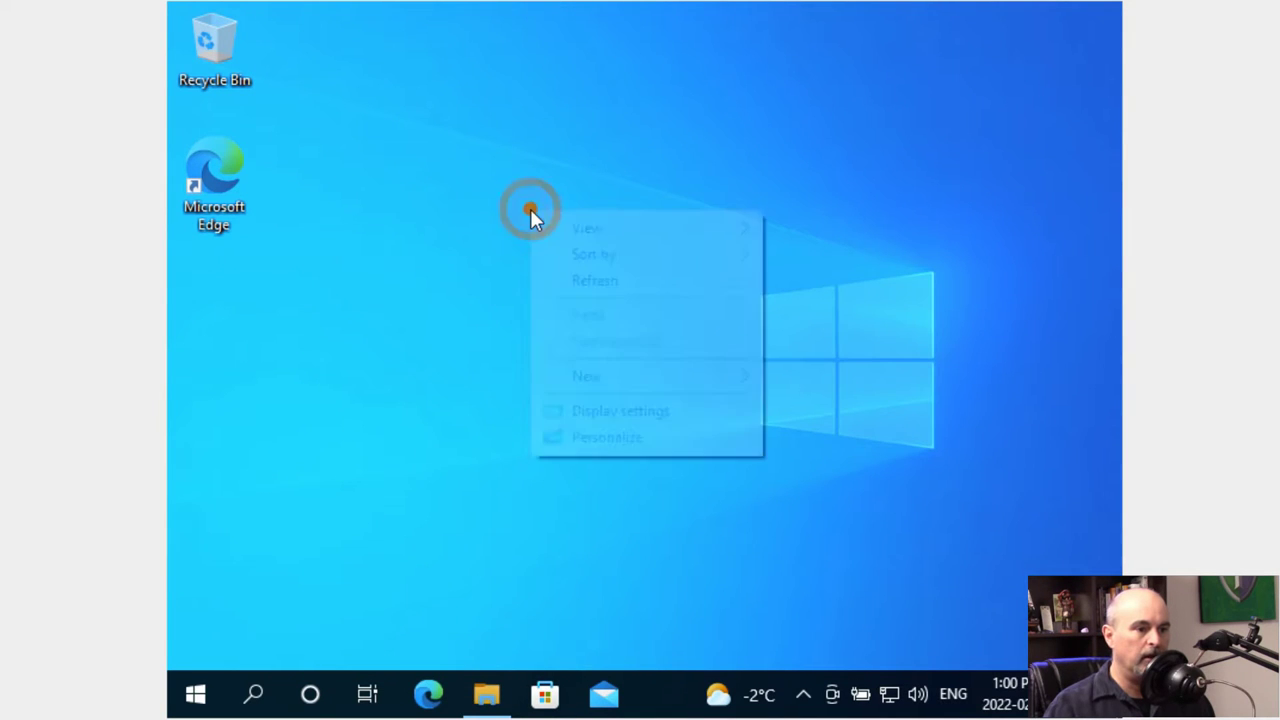
left_click(603, 412)
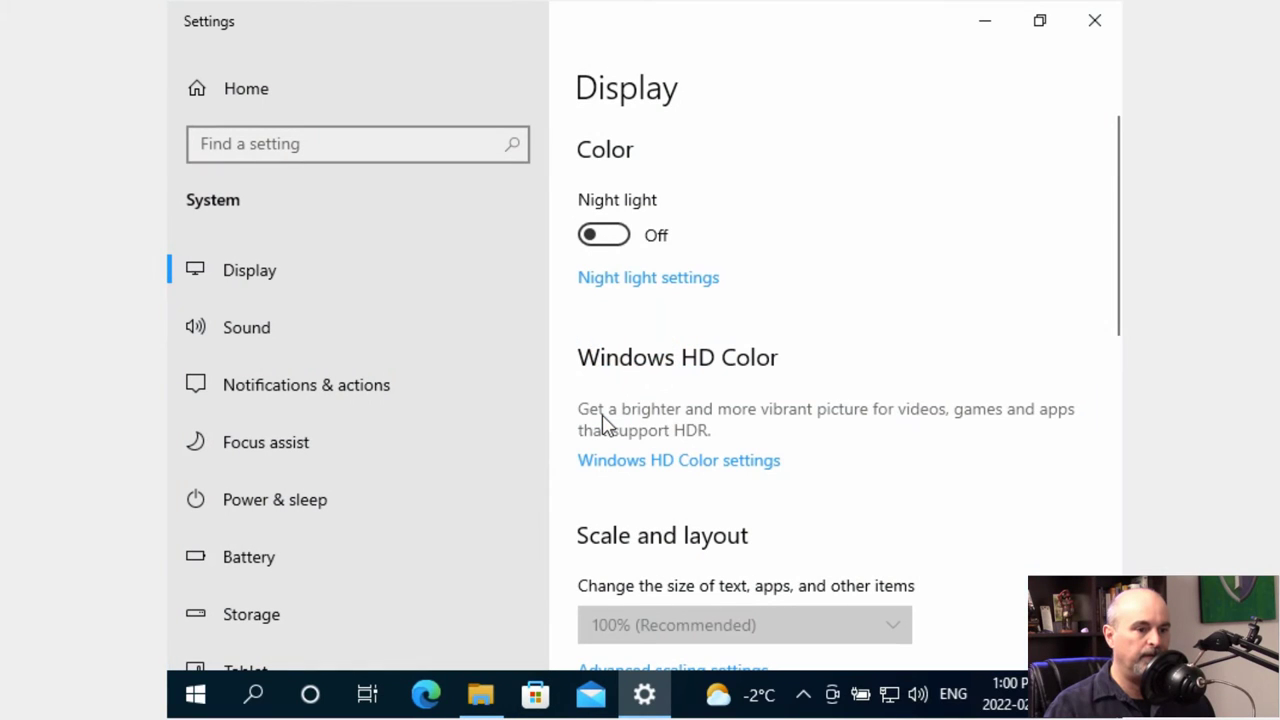
scroll(724, 367, "down", 3)
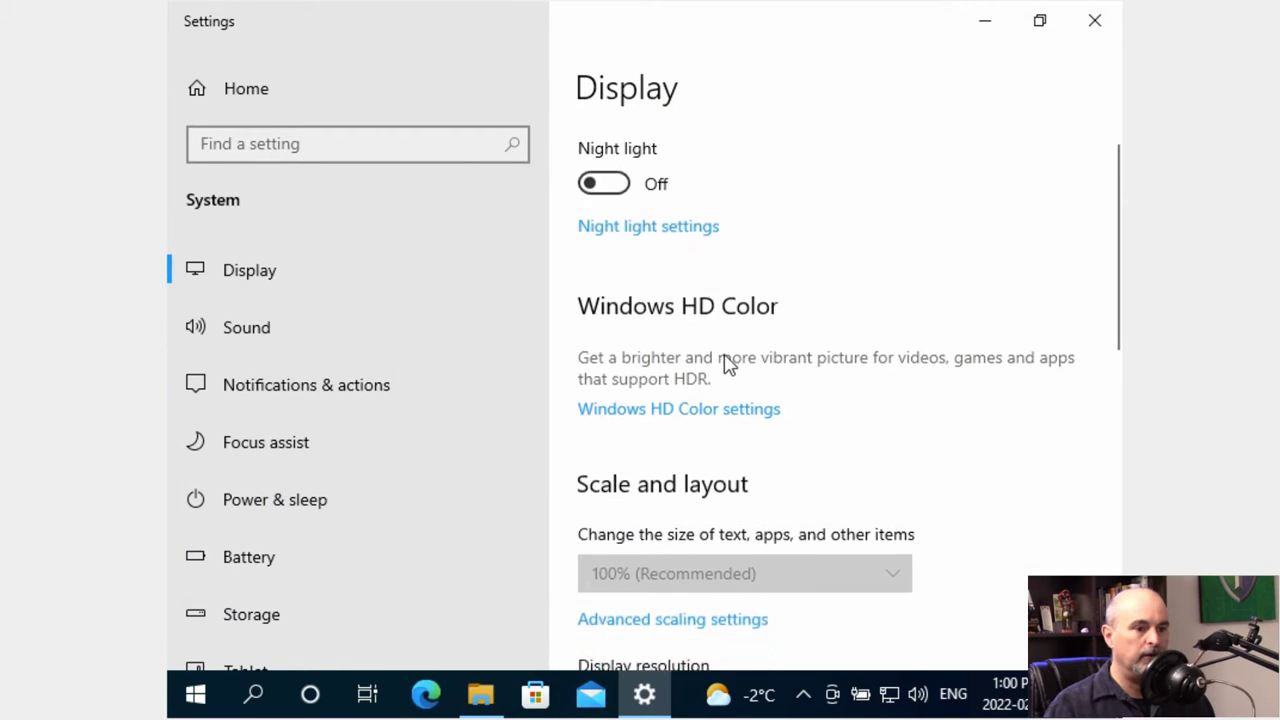
scroll(724, 367, "down", 2)
scroll(723, 366, "up", 1)
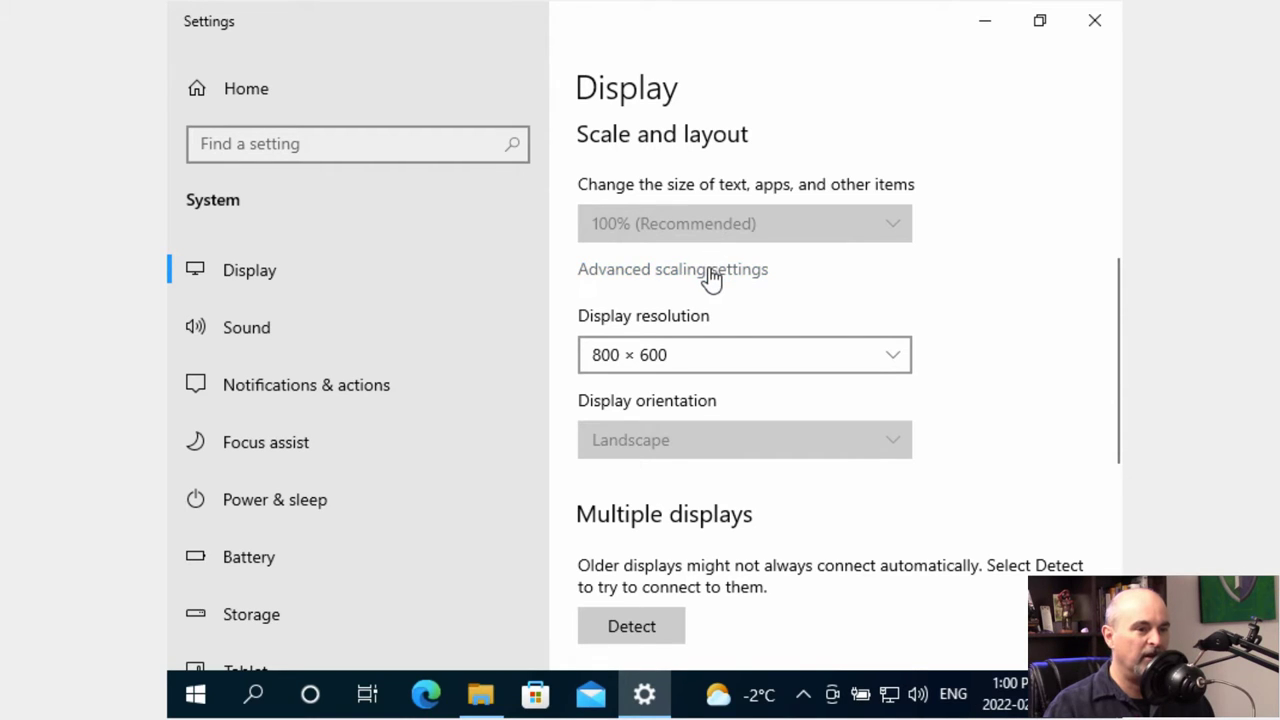
Step: Switch the display resolution to 1280 × 960 and keep the change
left_click(677, 362)
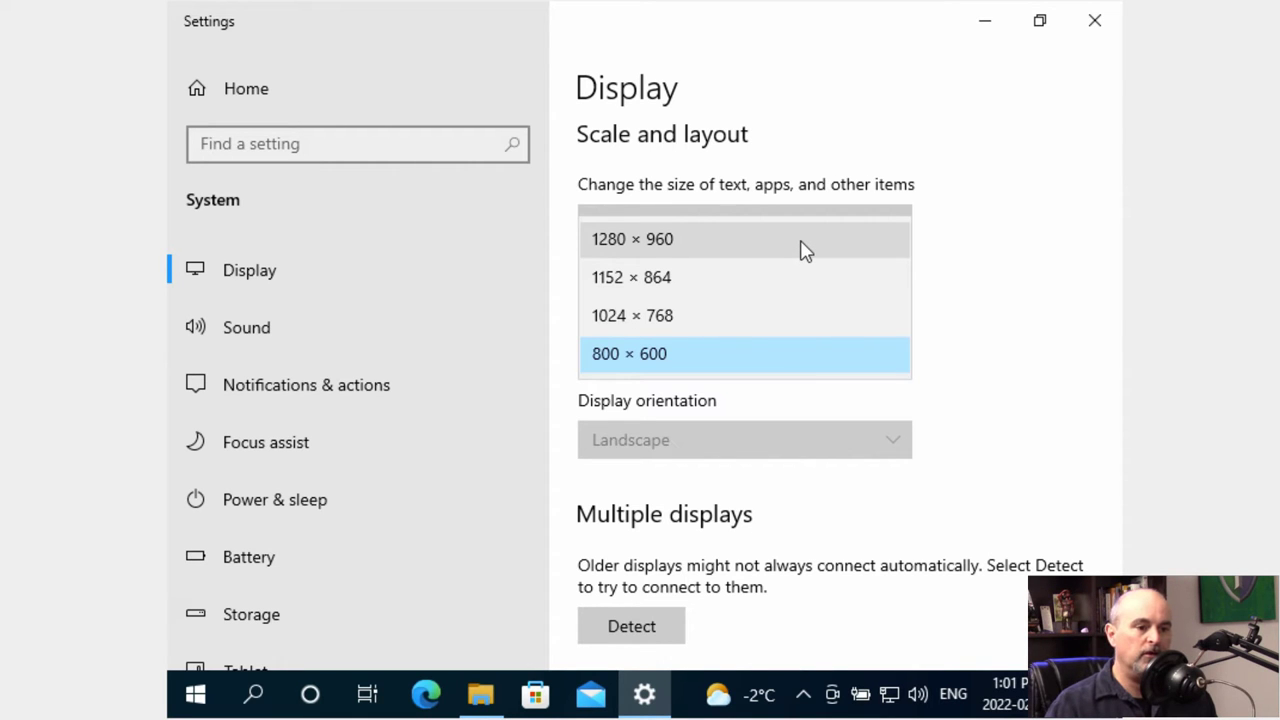
left_click(805, 250)
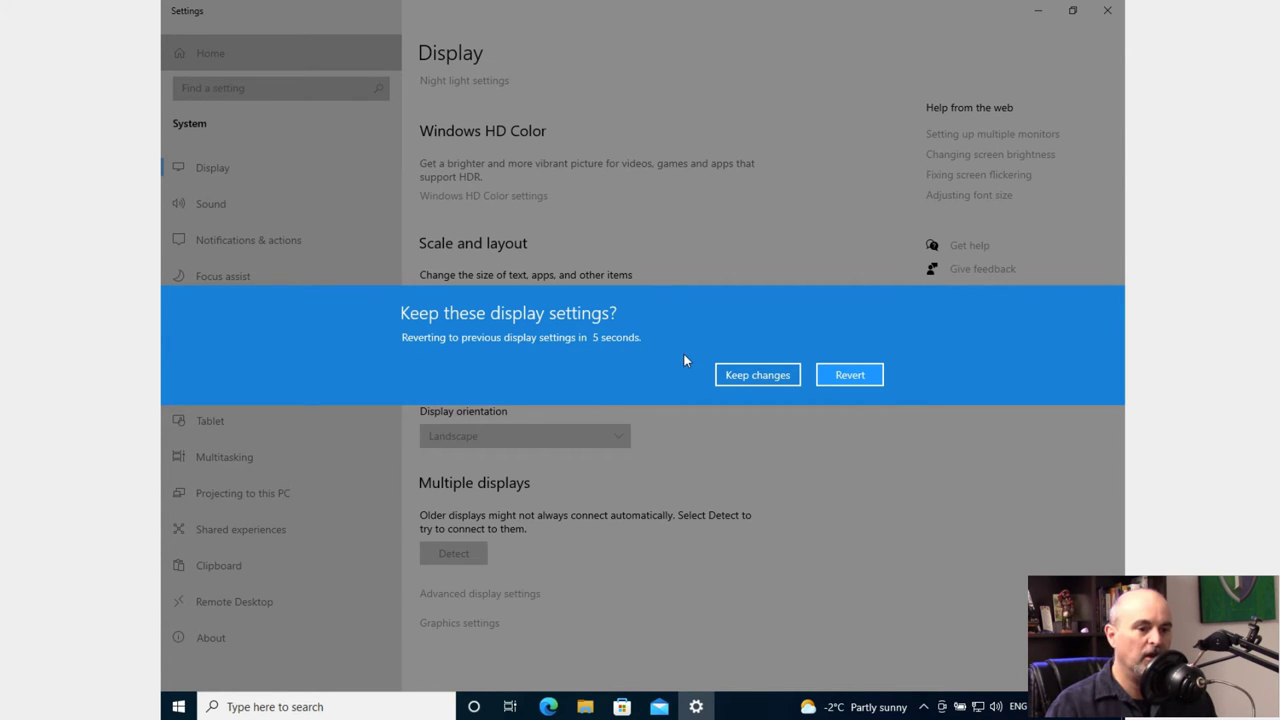
left_click(733, 378)
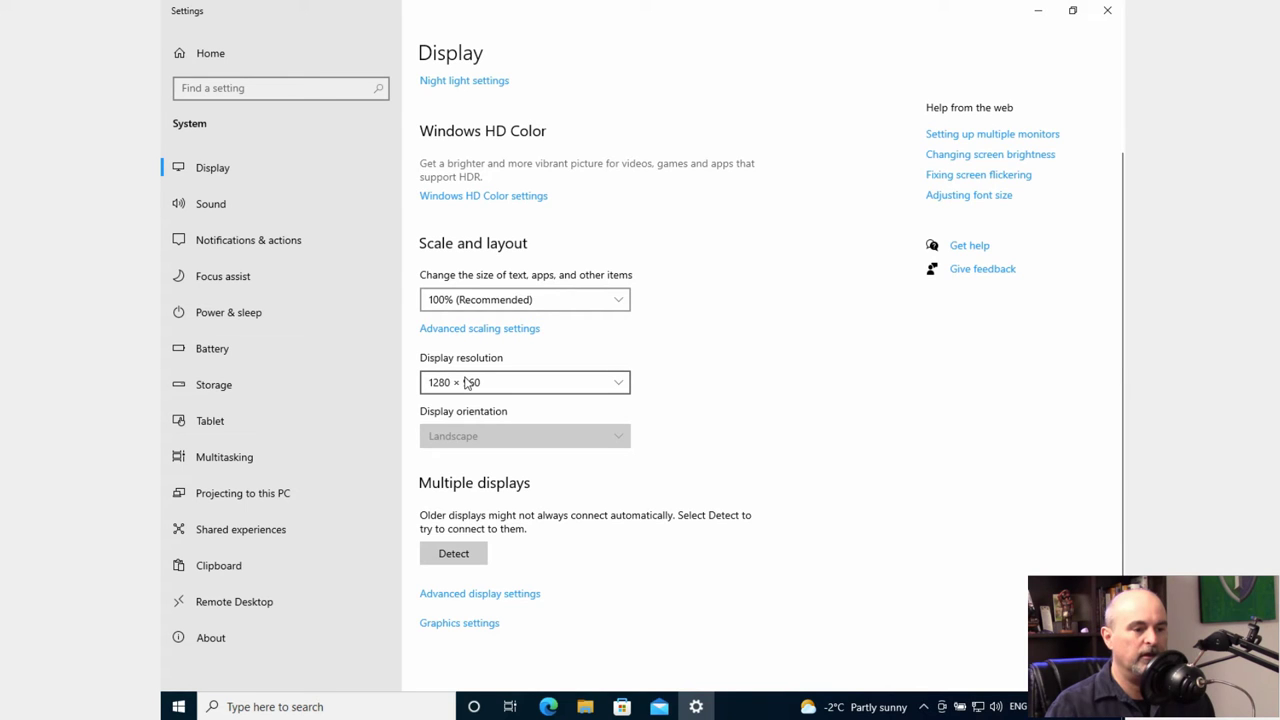
Step: Check File Explorer's size at 1280 × 960, then return to Settings and show the 100%, 125% and 150% scaling options
left_click(1038, 10)
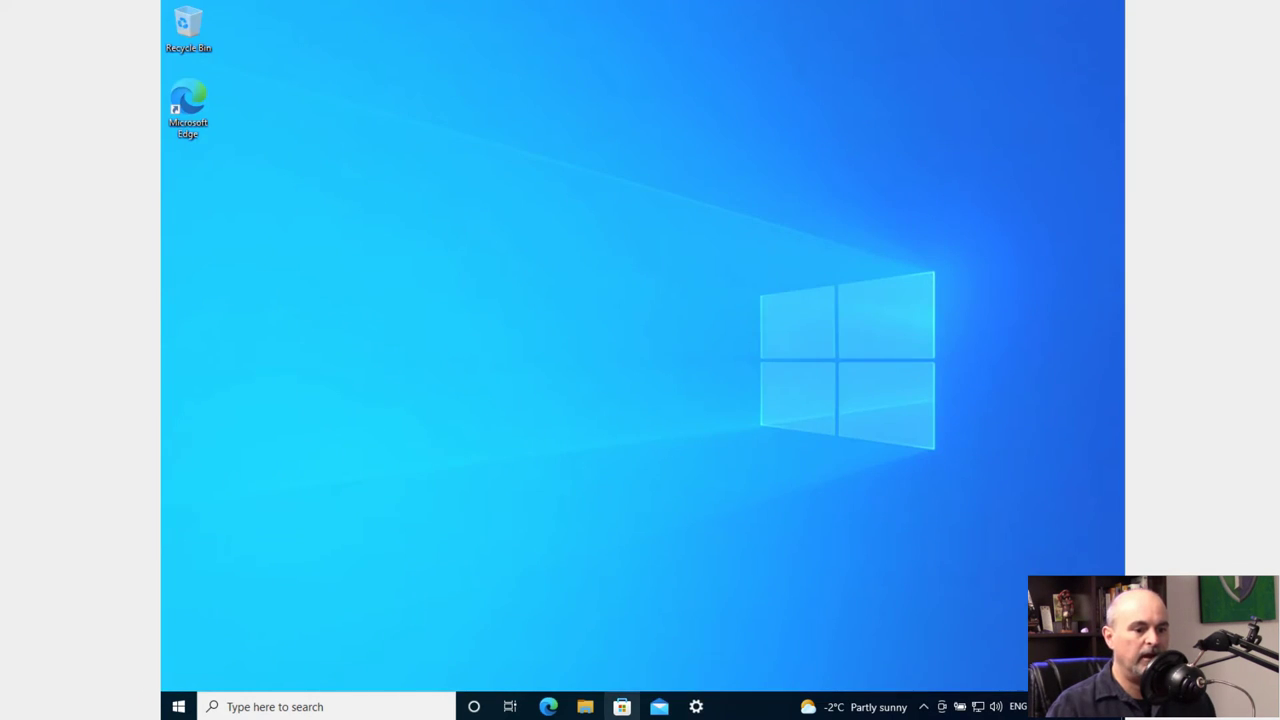
left_click(586, 707)
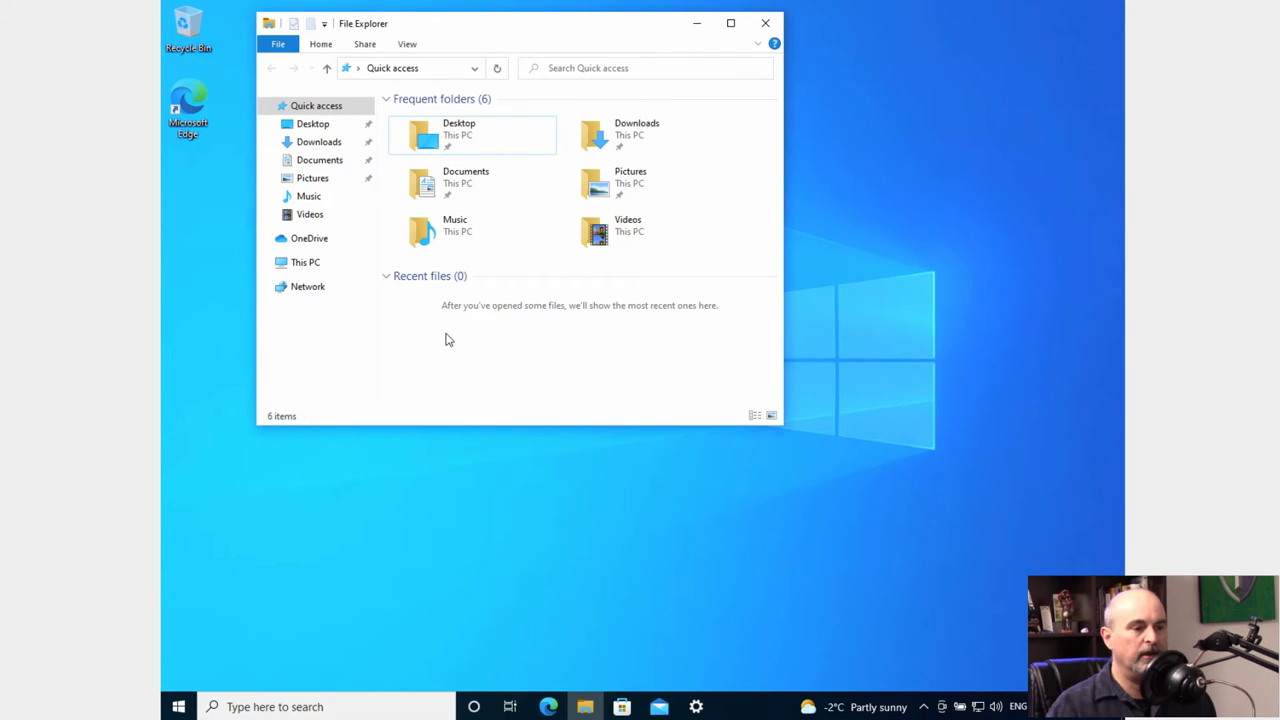
left_click(694, 23)
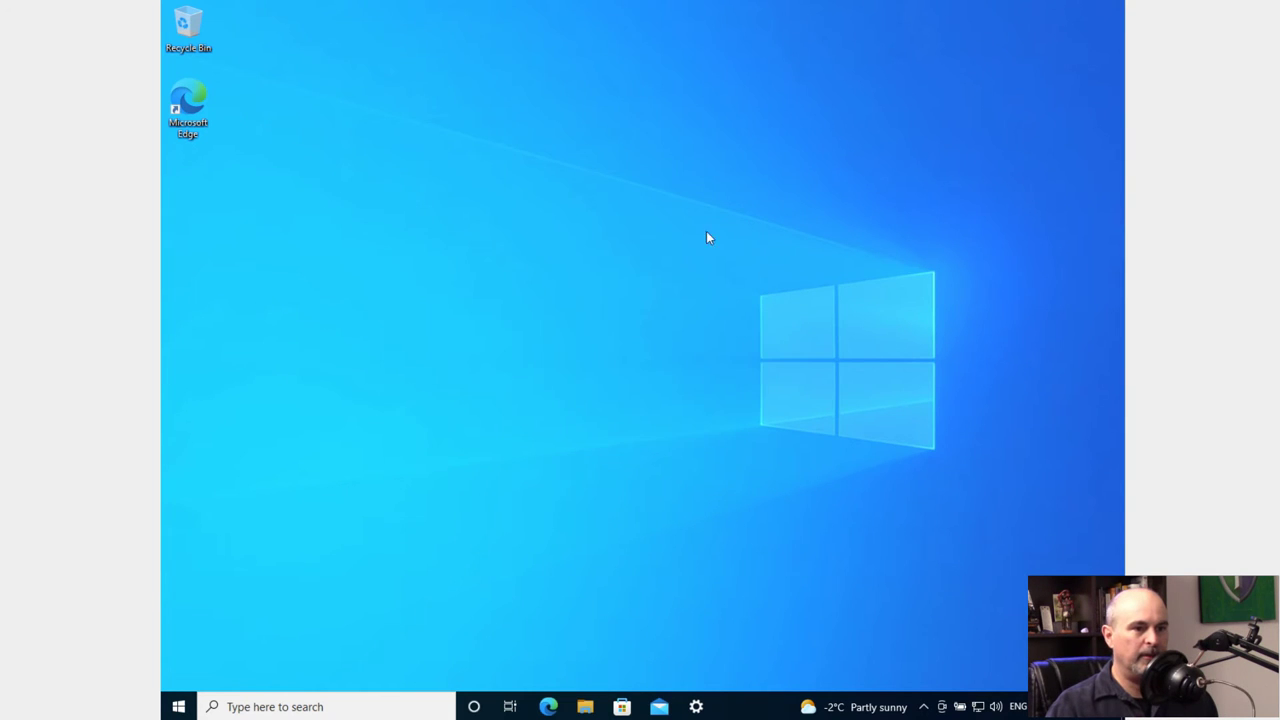
left_click(694, 707)
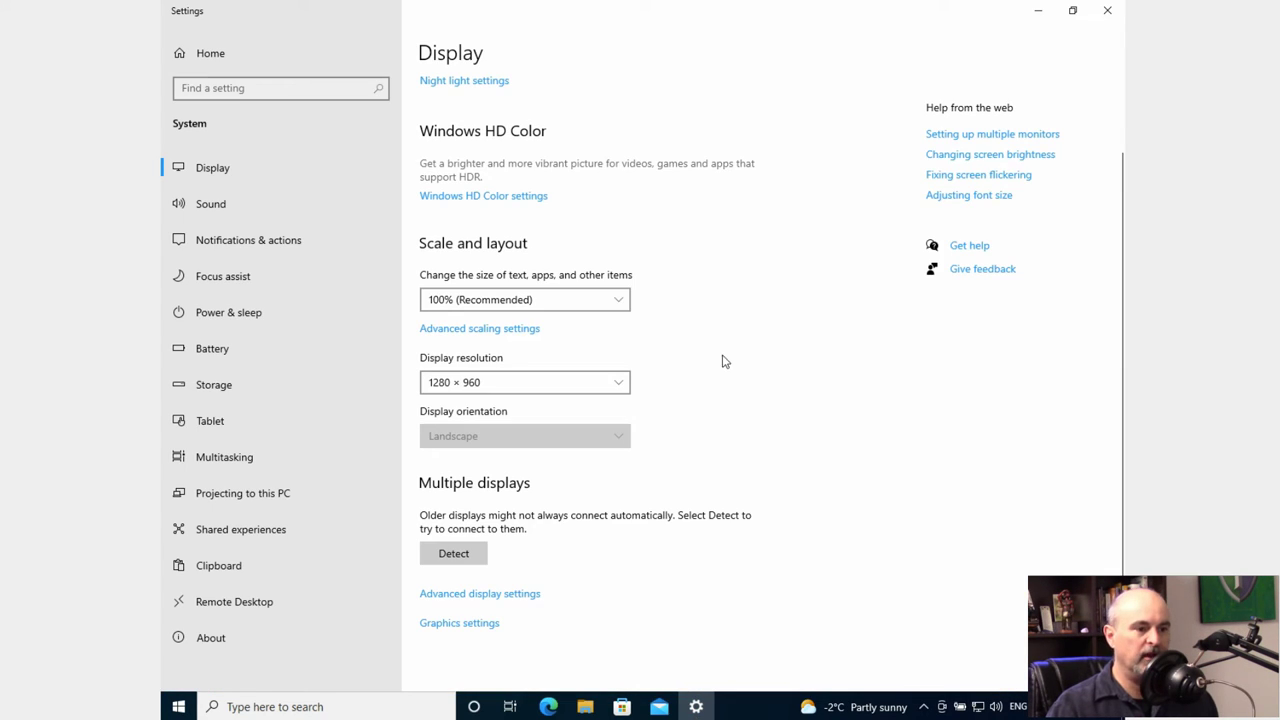
left_click(480, 306)
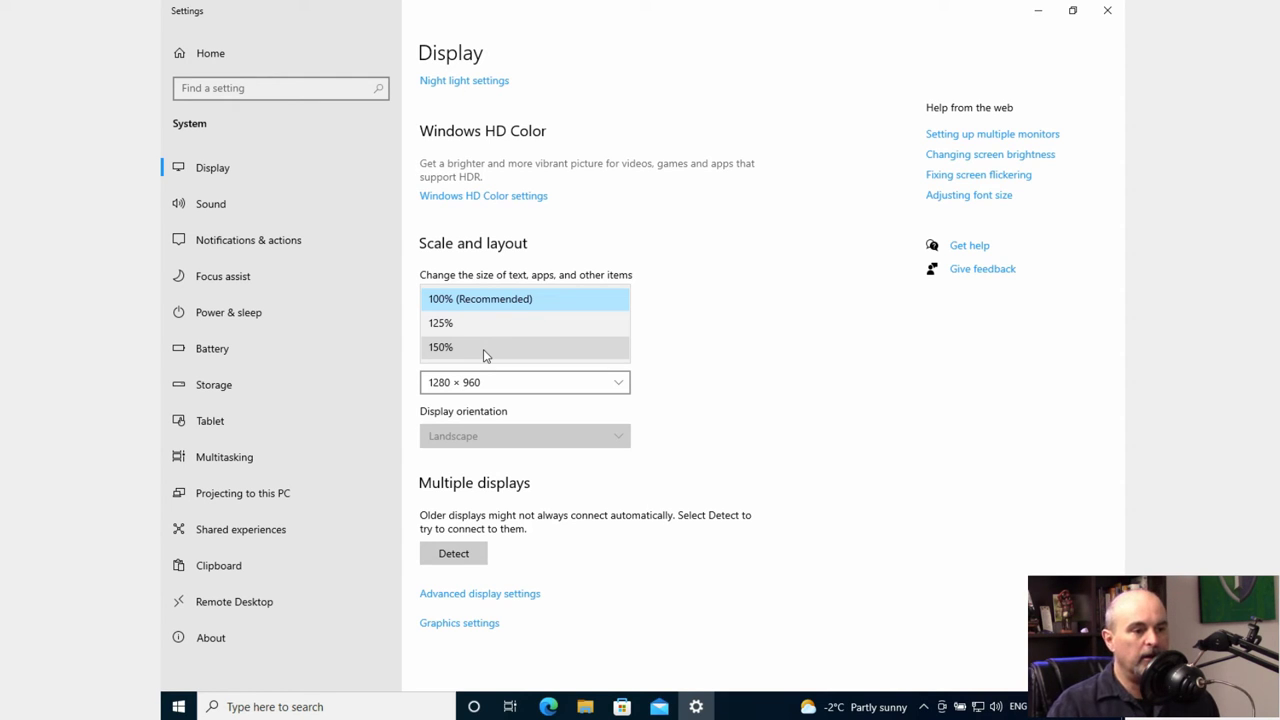
Step: Set scaling to 150% and check how the desktop and File Explorer look
left_click(483, 349)
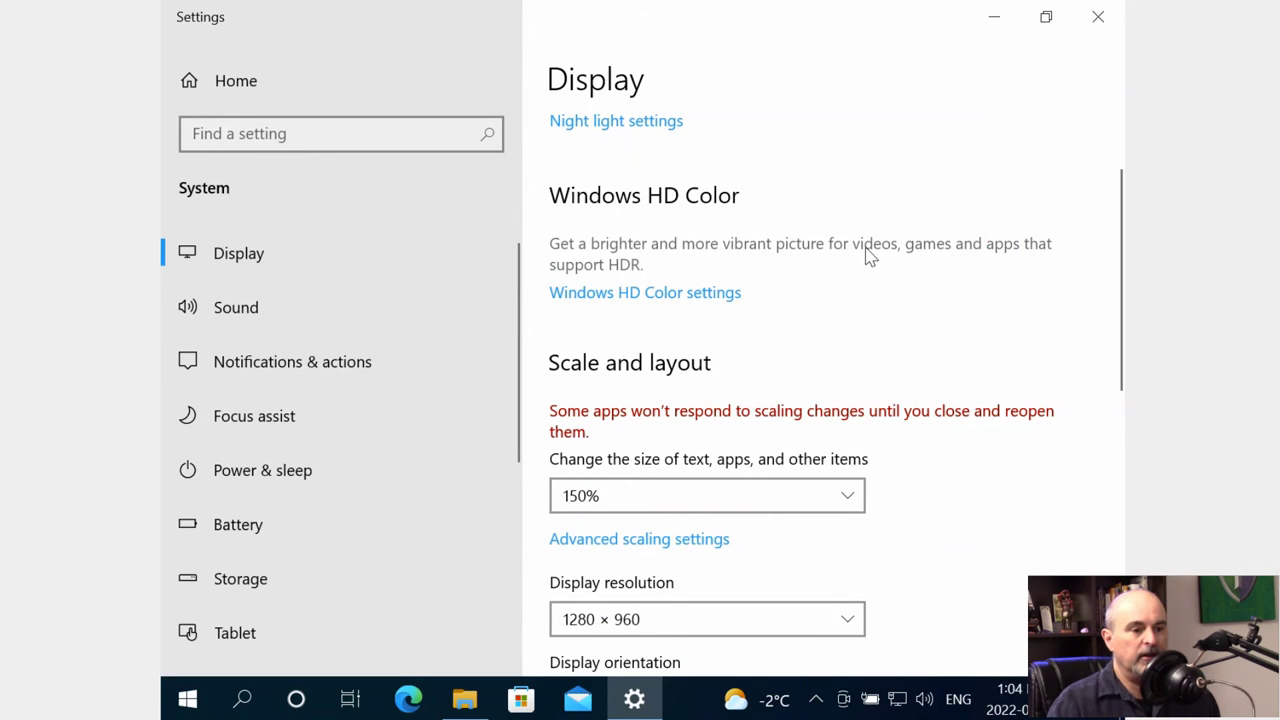
left_click(994, 17)
left_click(464, 699)
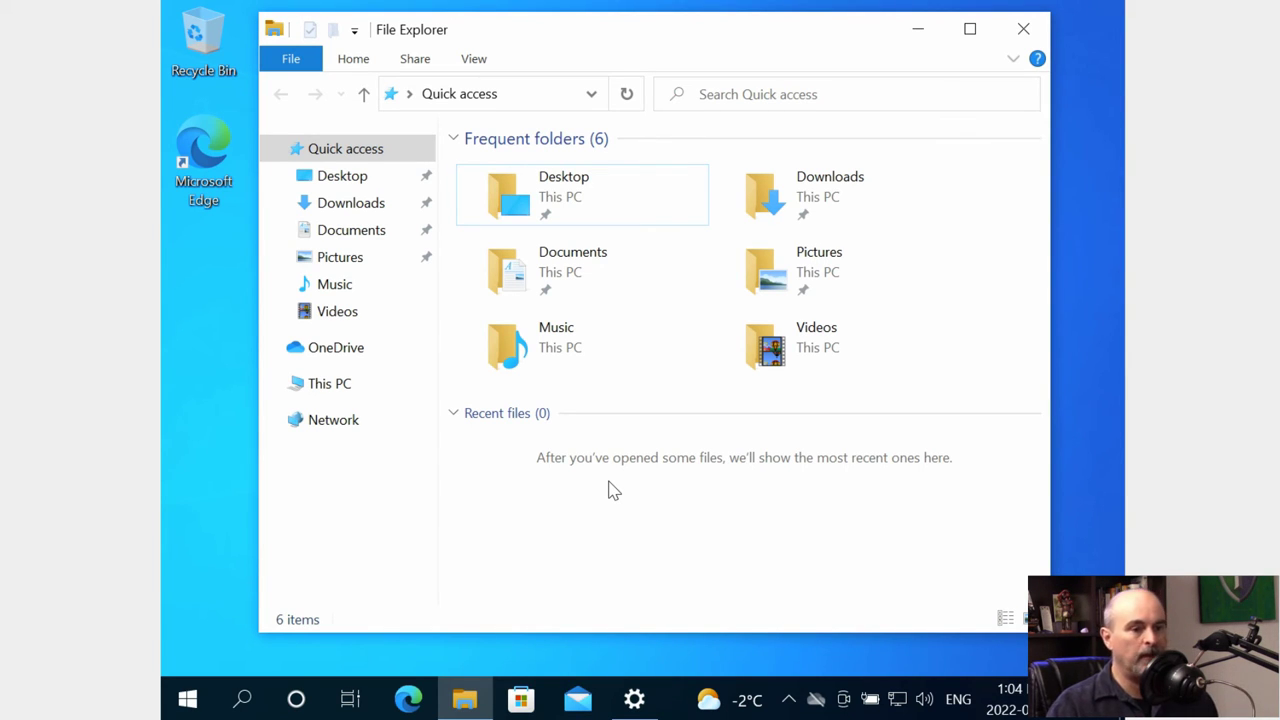
left_click(918, 29)
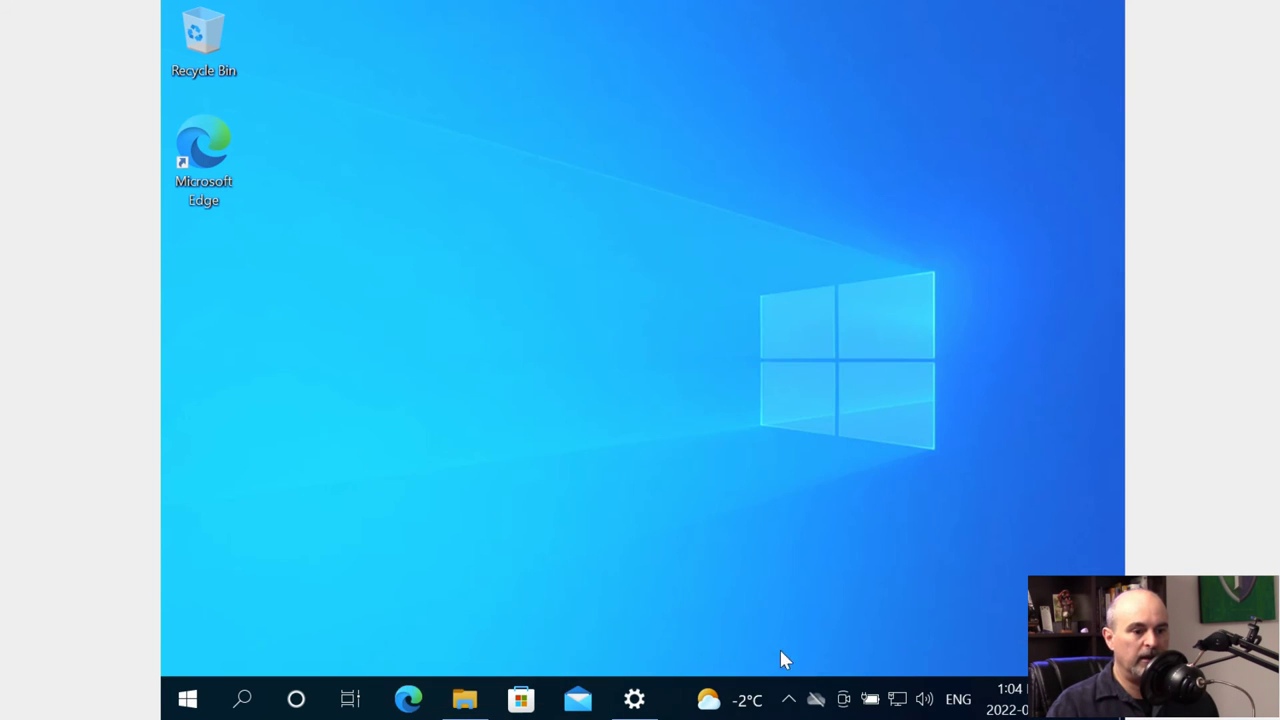
Step: Return scaling to 100% (Recommended) and go to Advanced scaling settings
left_click(634, 699)
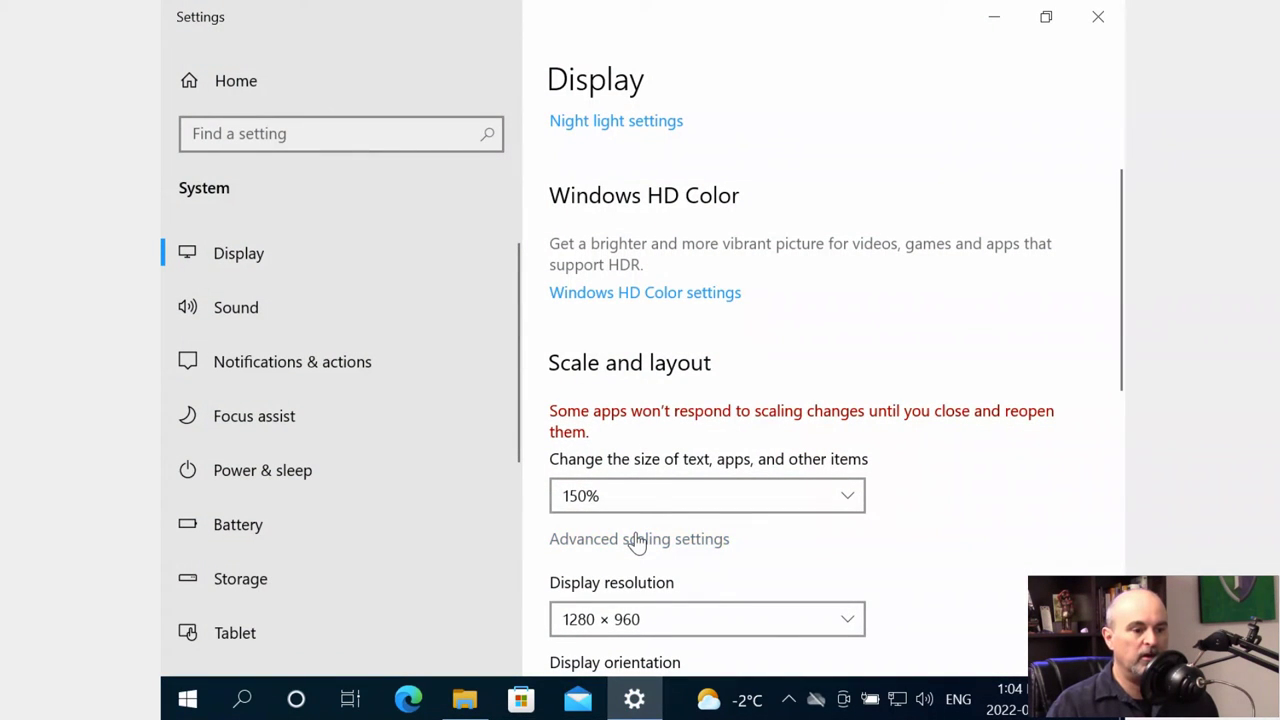
left_click(643, 498)
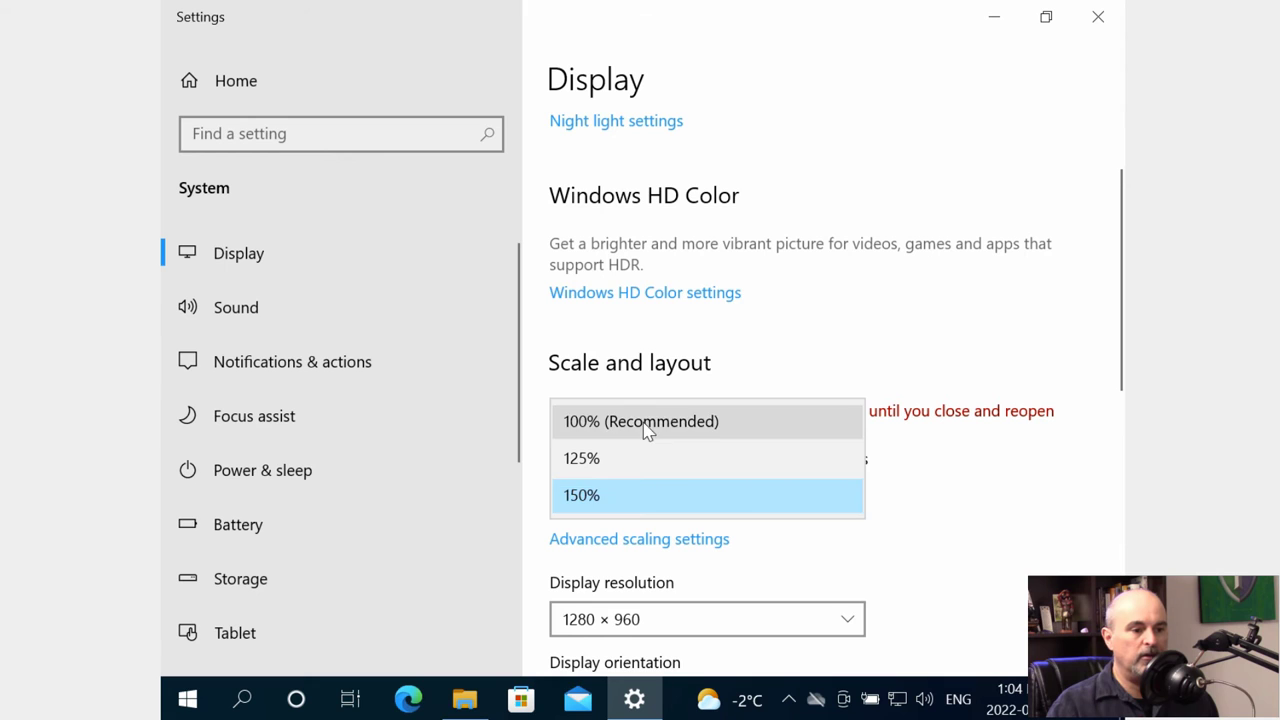
left_click(643, 421)
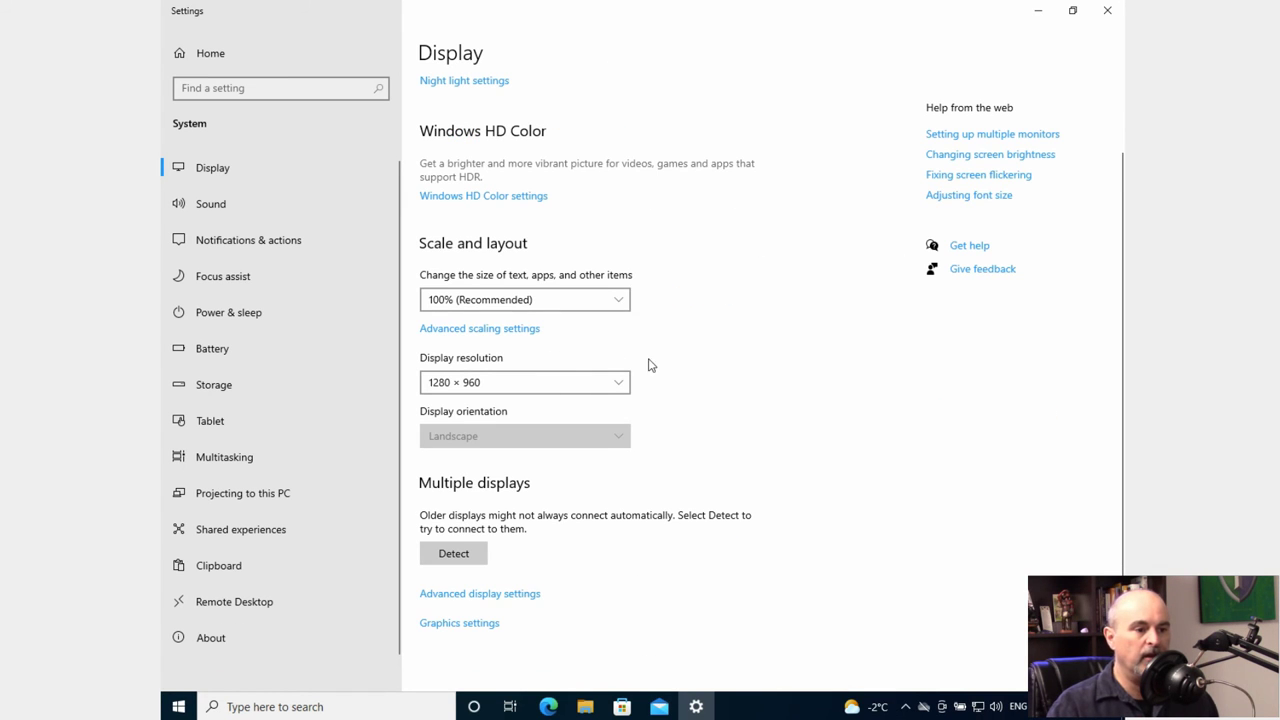
left_click(507, 330)
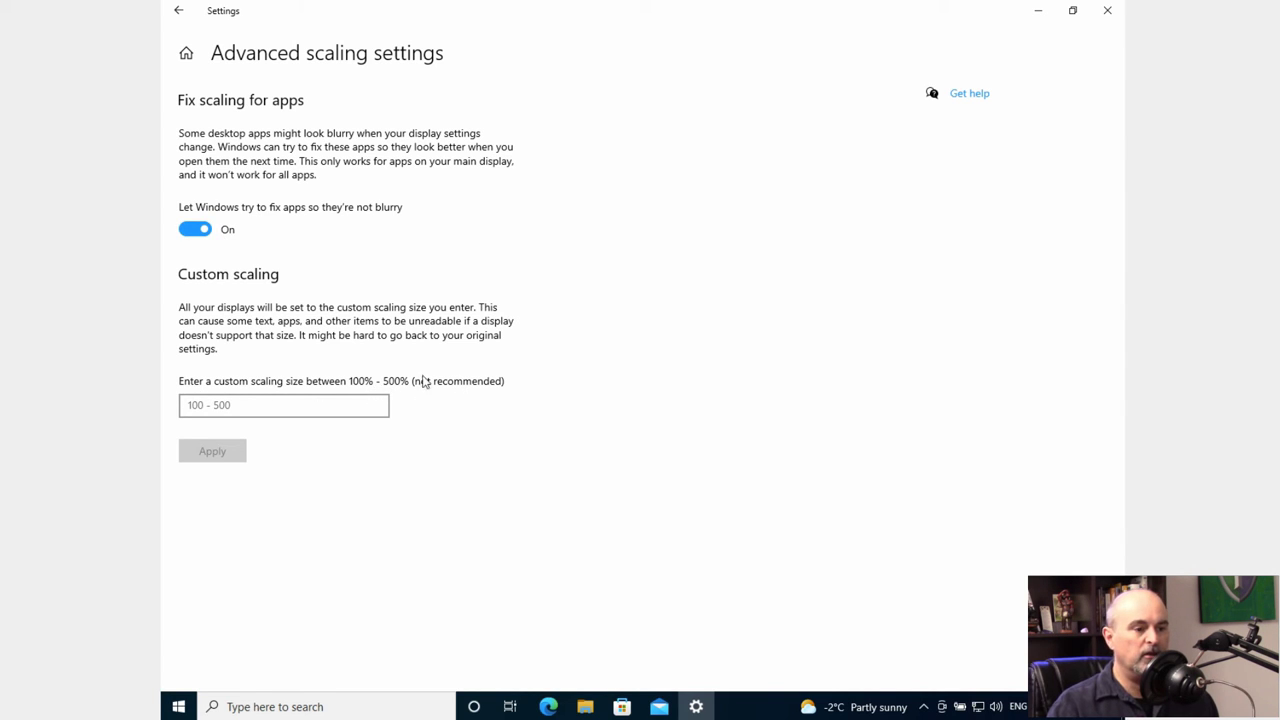
Step: Enter a custom scaling size of 200 and apply it
left_click(305, 405)
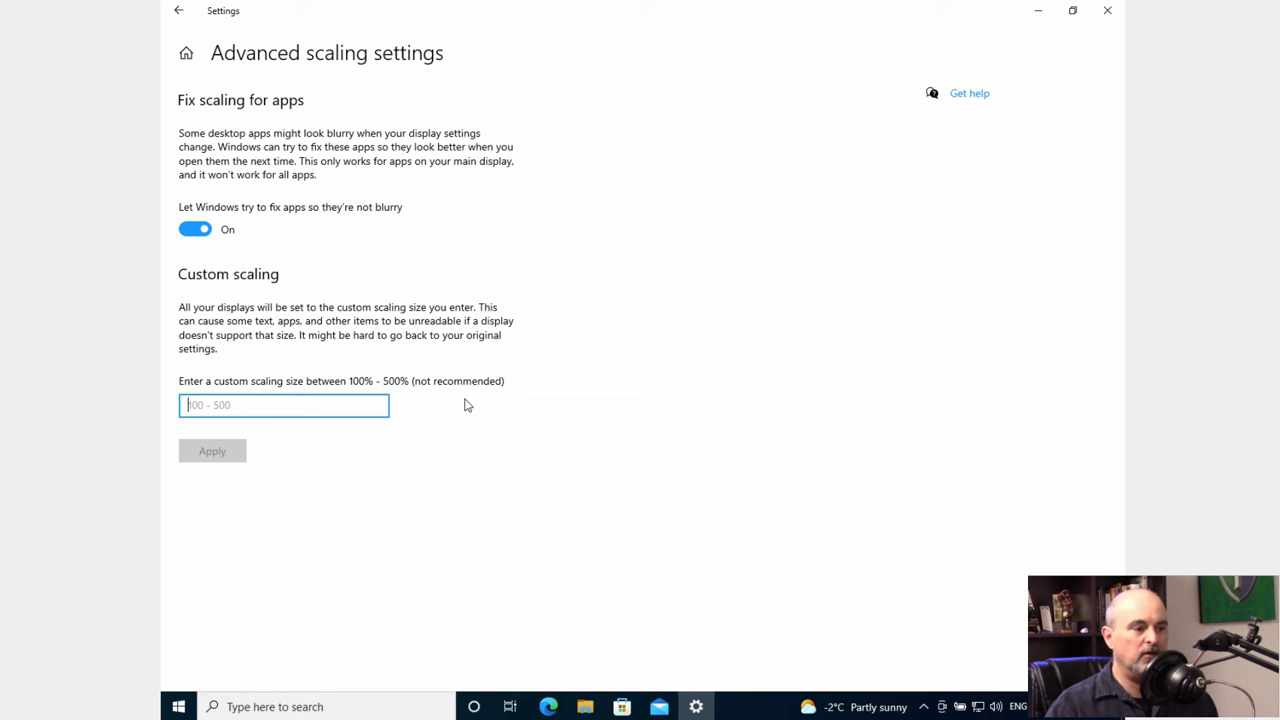
left_click(346, 414)
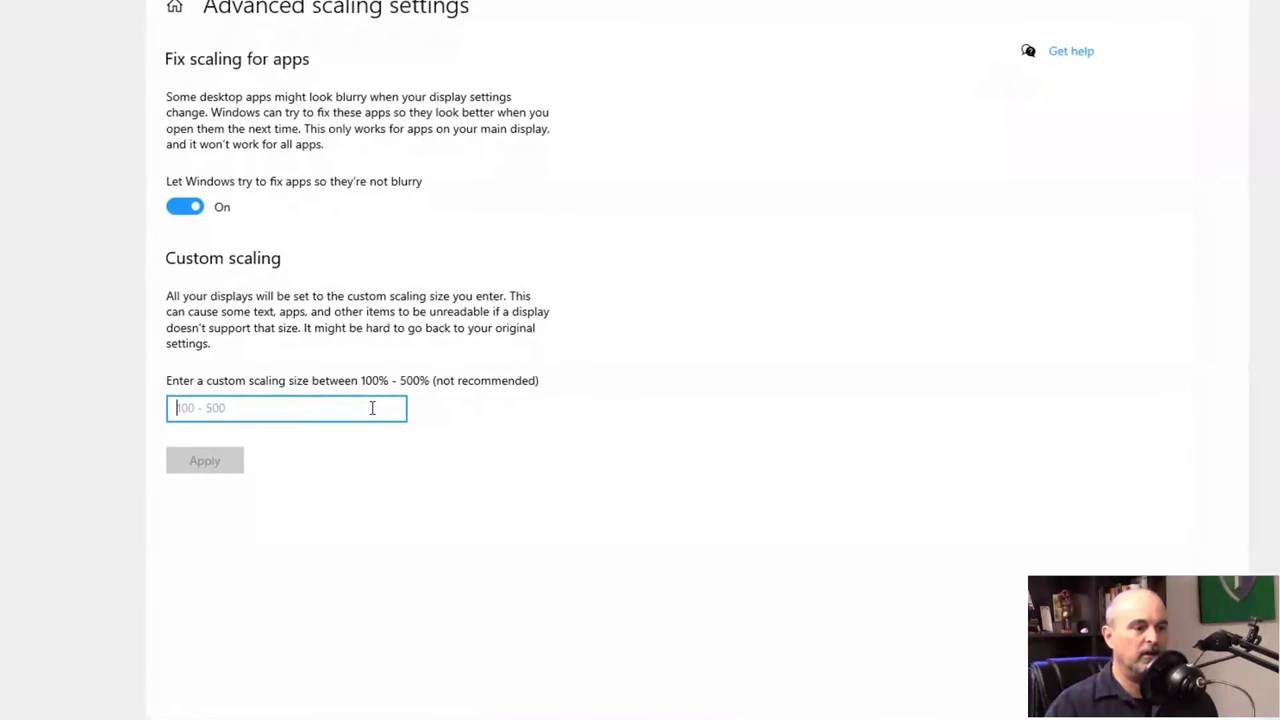
type("2")
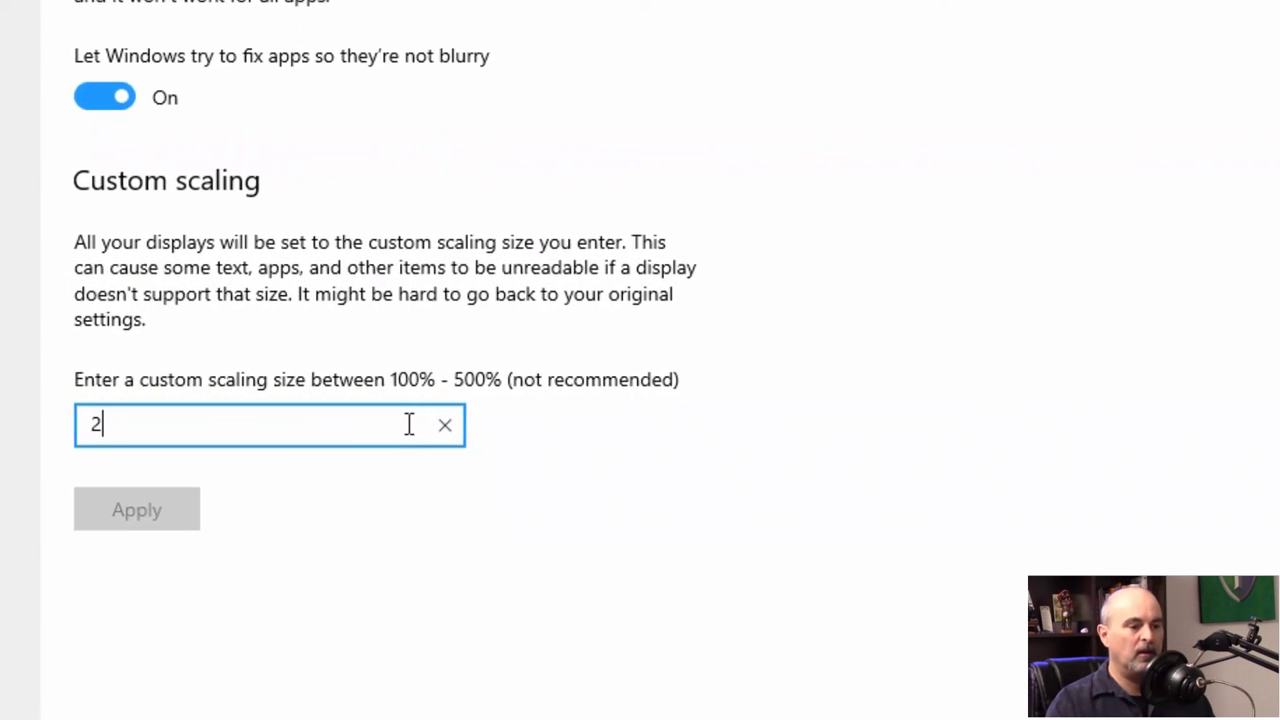
type("00")
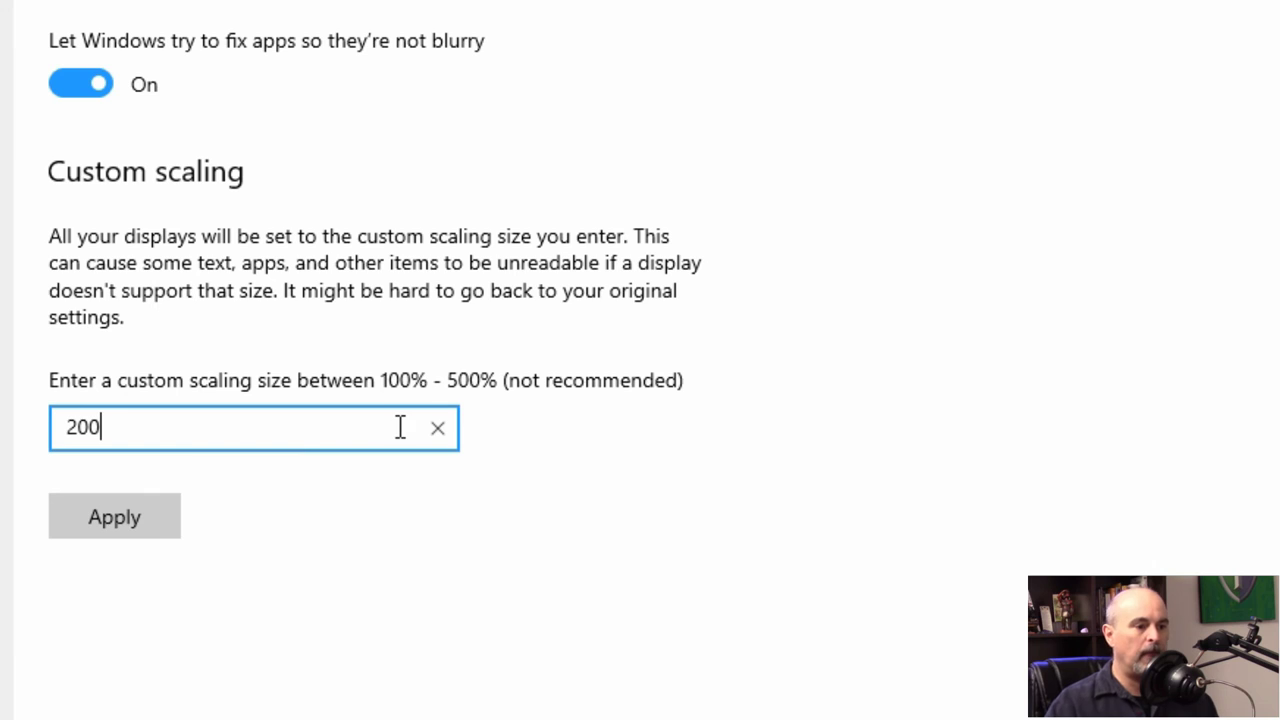
left_click(99, 517)
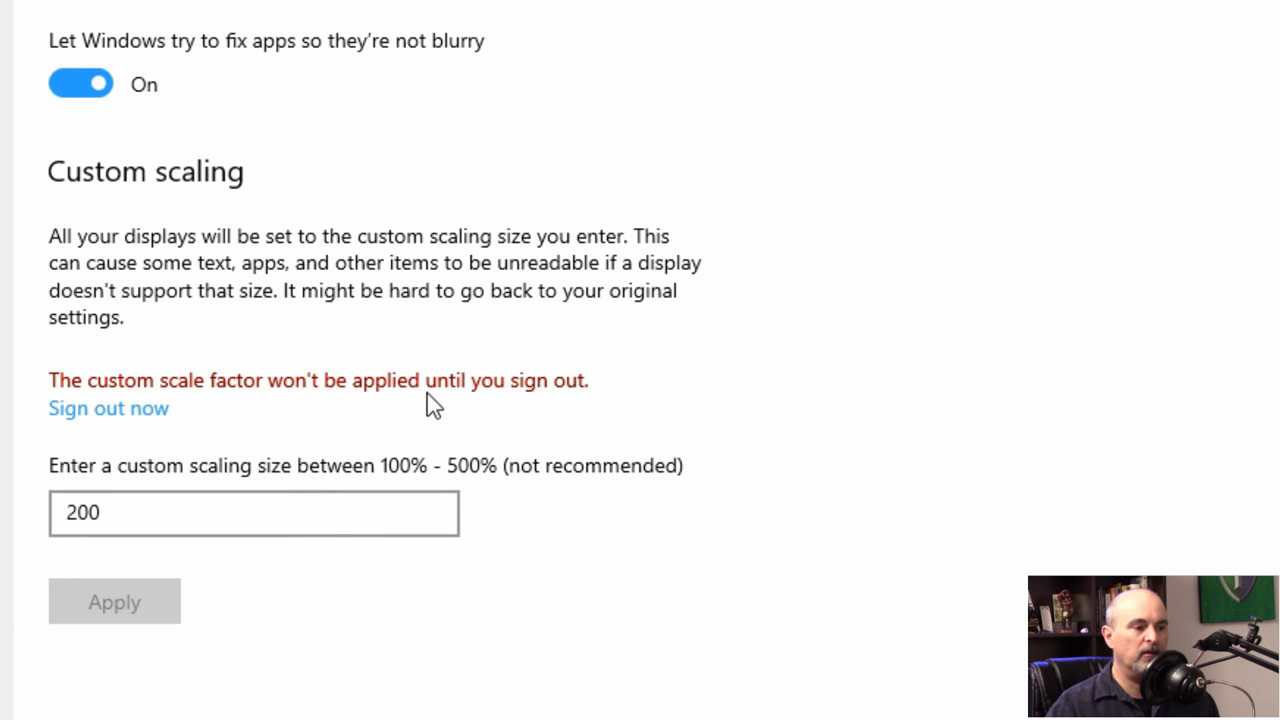
Step: Sign out to apply the 200% custom scaling, then reopen Display settings at Scale and layout
left_click(140, 410)
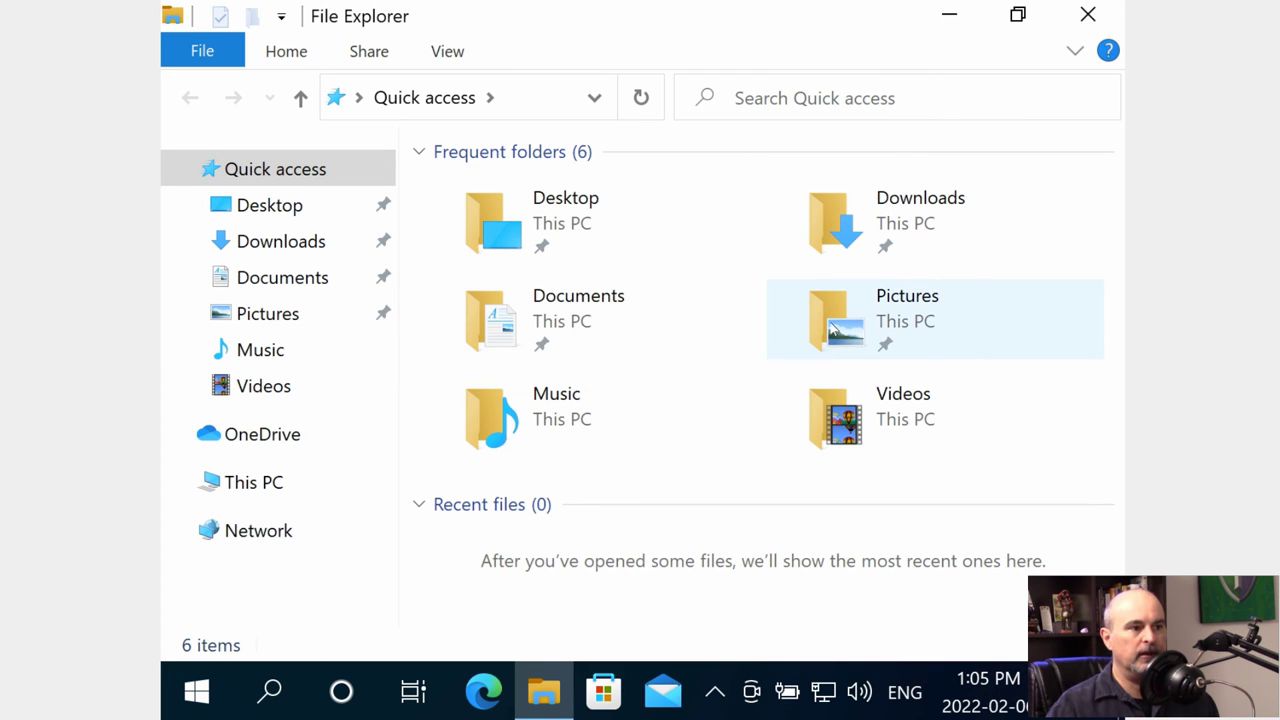
left_click(949, 17)
right_click(751, 124)
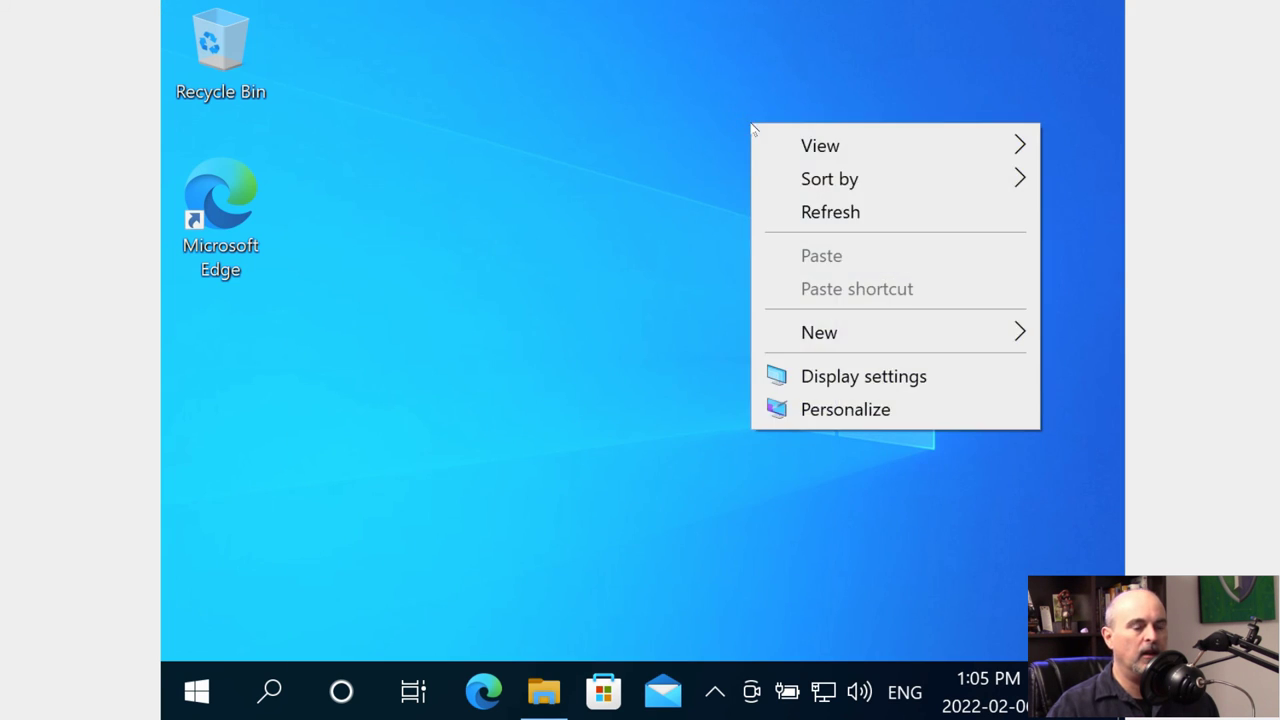
left_click(808, 376)
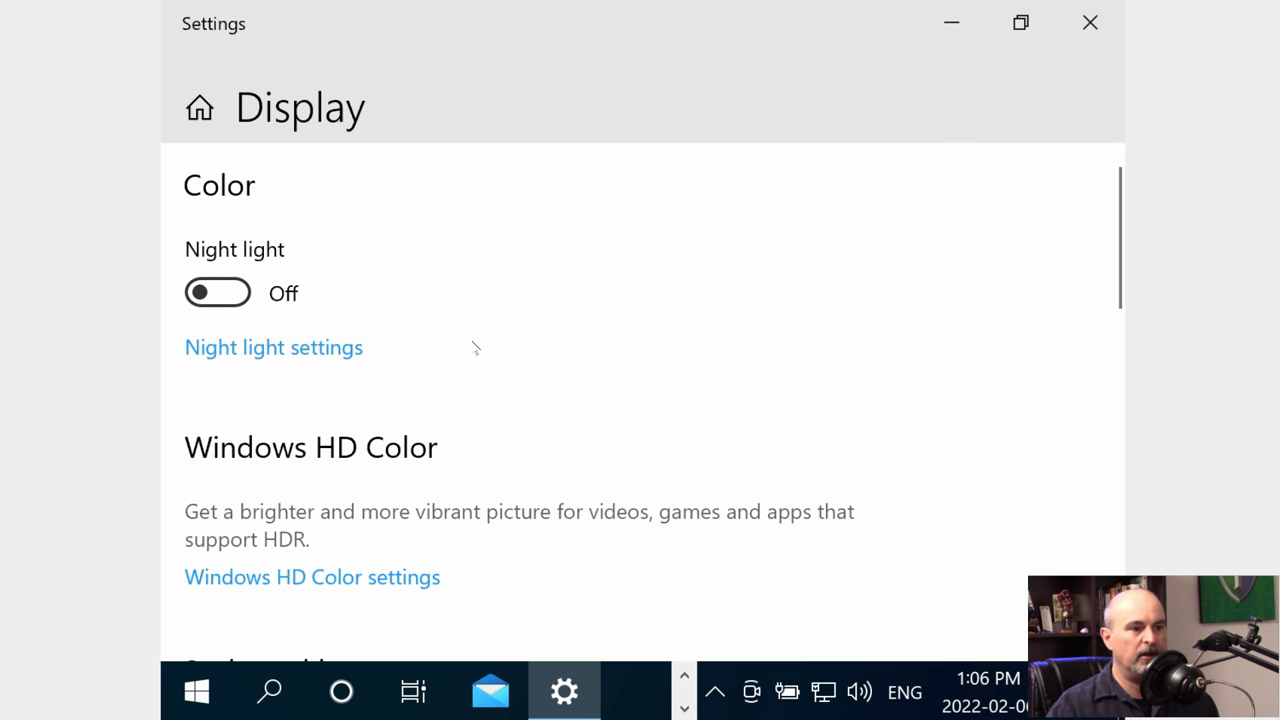
scroll(484, 341, "down", 4)
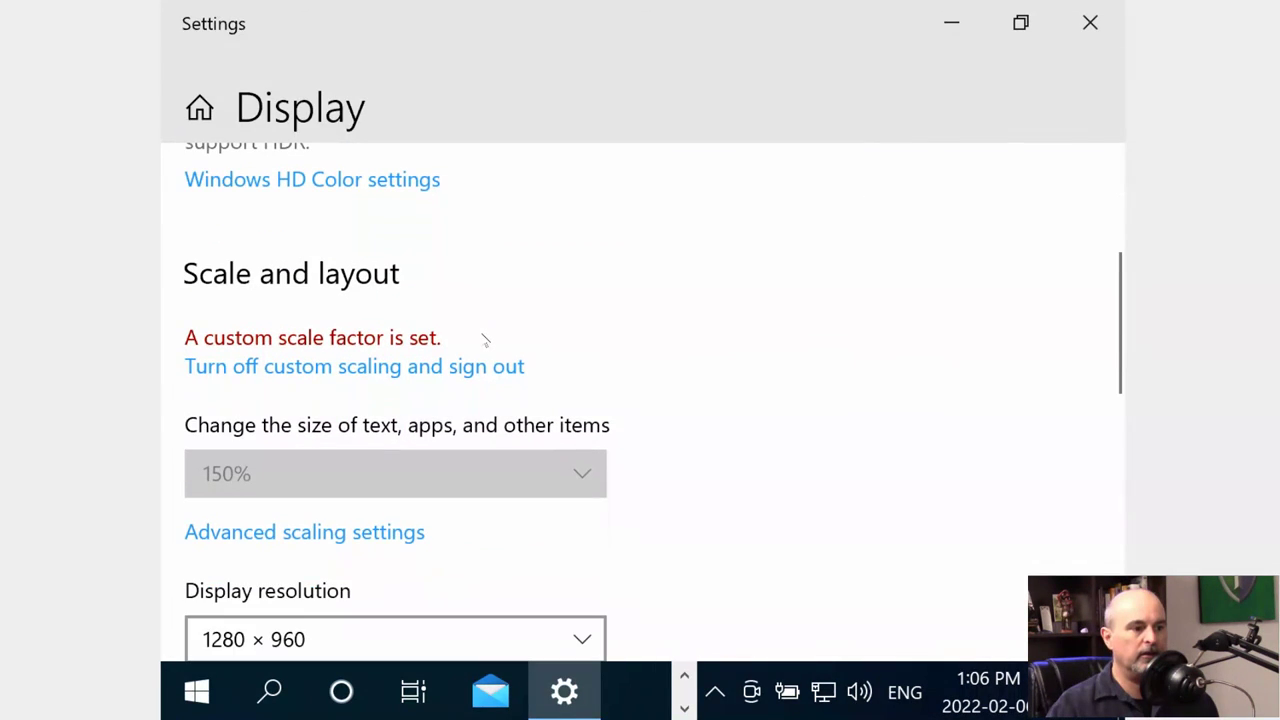
scroll(527, 339, "down", 1)
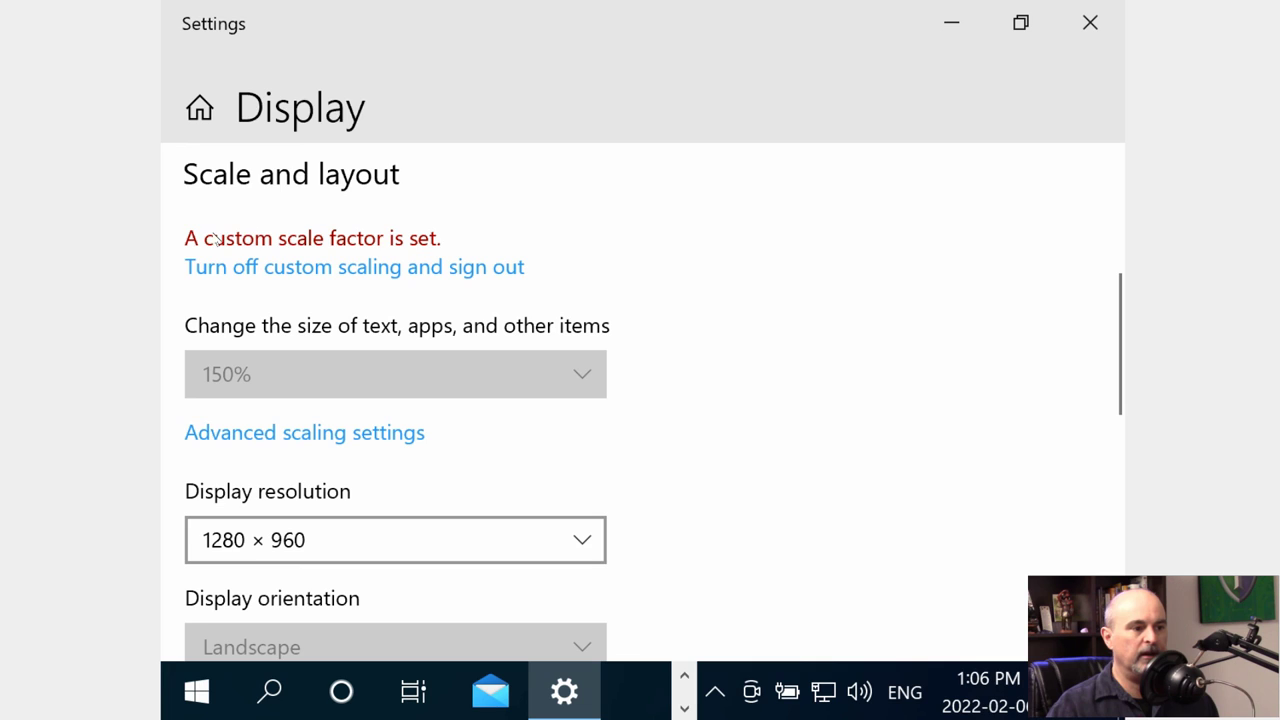
Step: Turn off custom scaling and sign out, repeating the request once
left_click(351, 268)
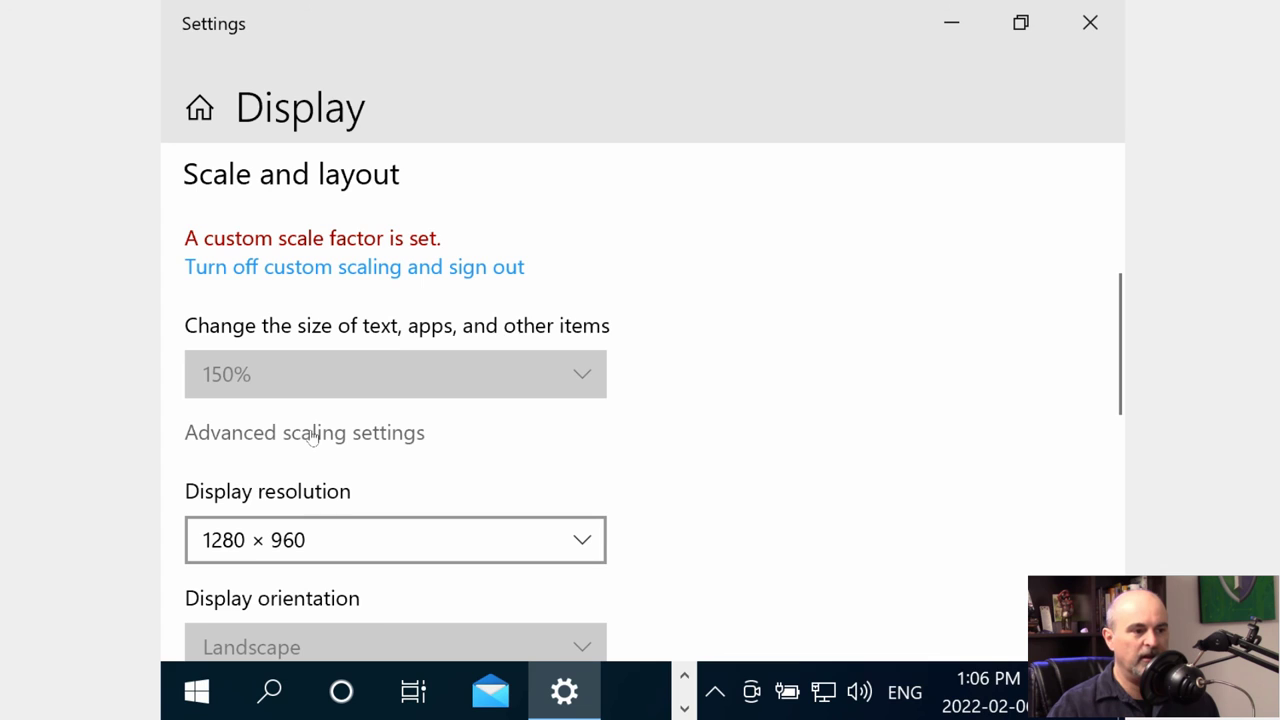
left_click(340, 270)
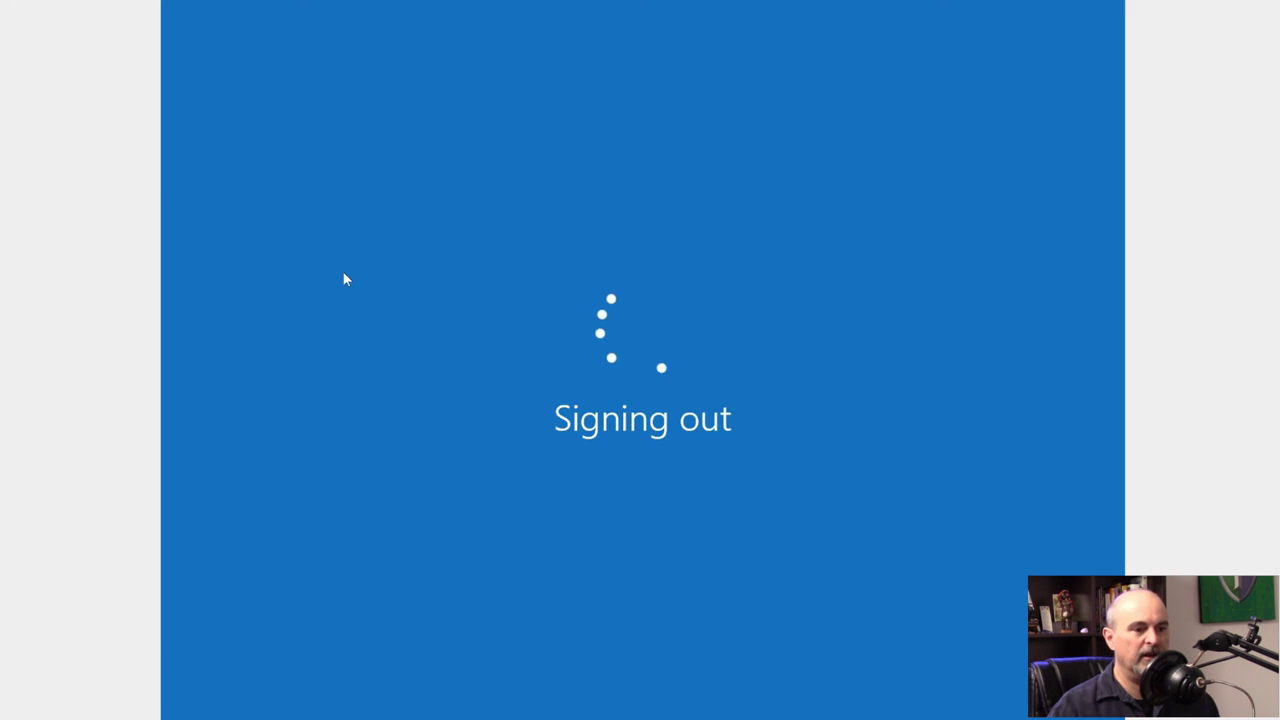